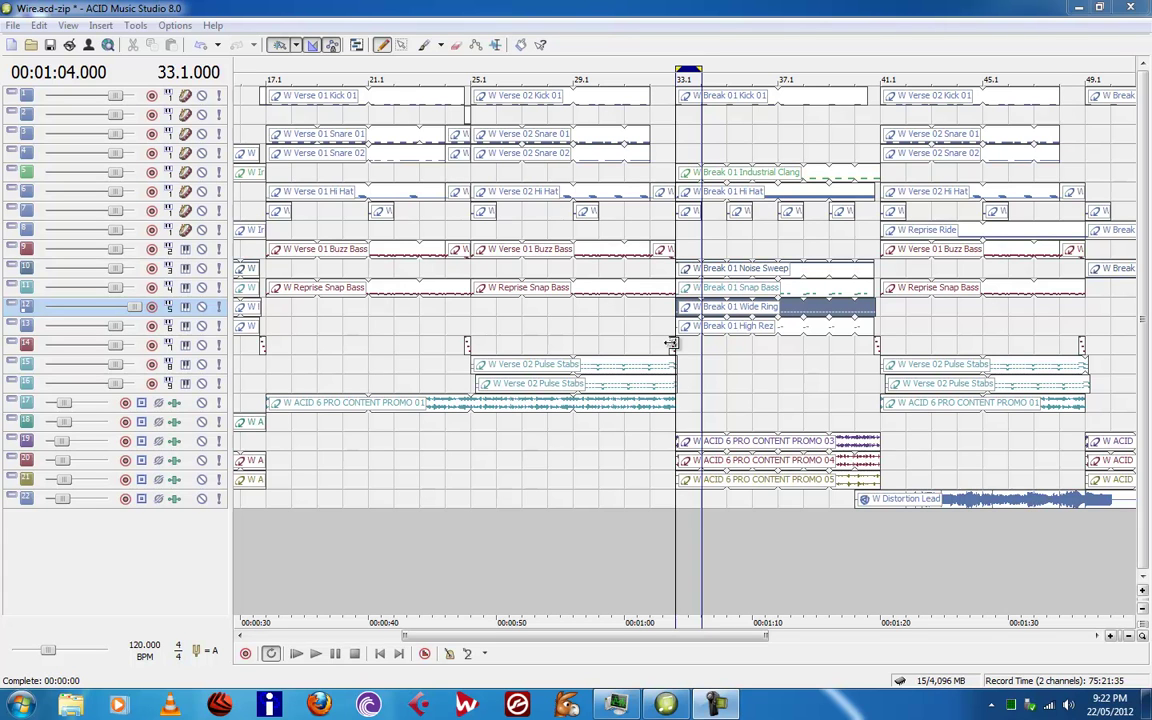
Solo the Break 01 Wide Ring track, turn on loop playback, and audition it briefly
left_click(219, 306)
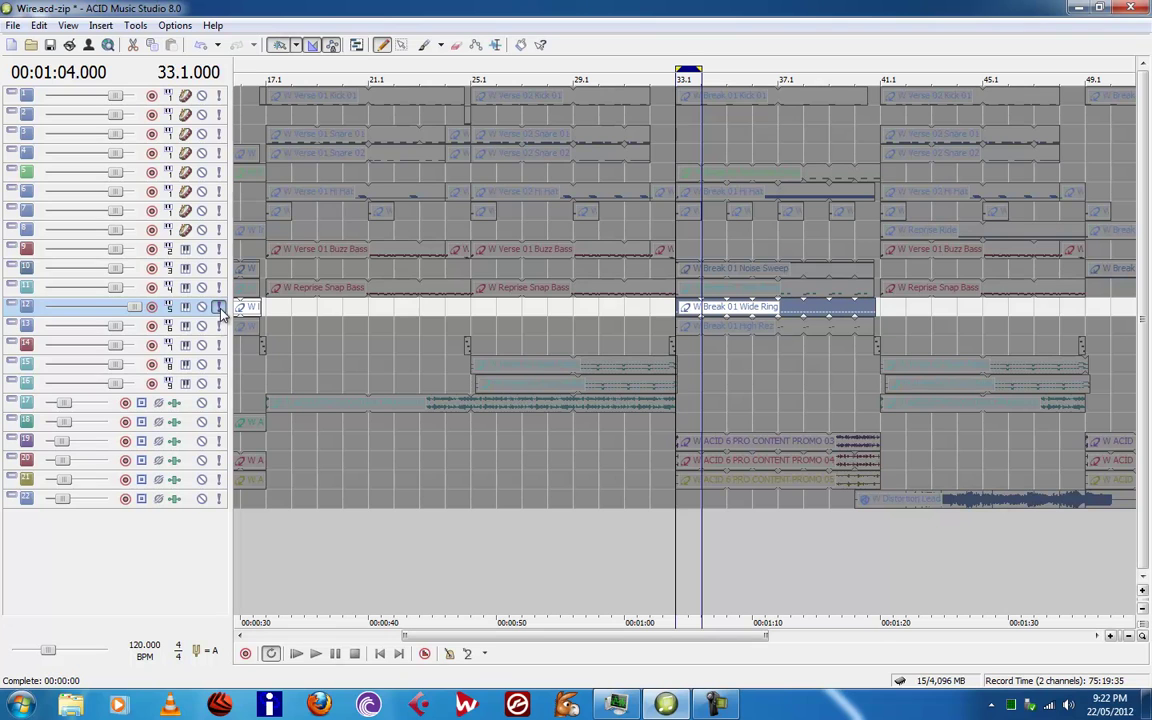
left_click(271, 655)
left_click(316, 654)
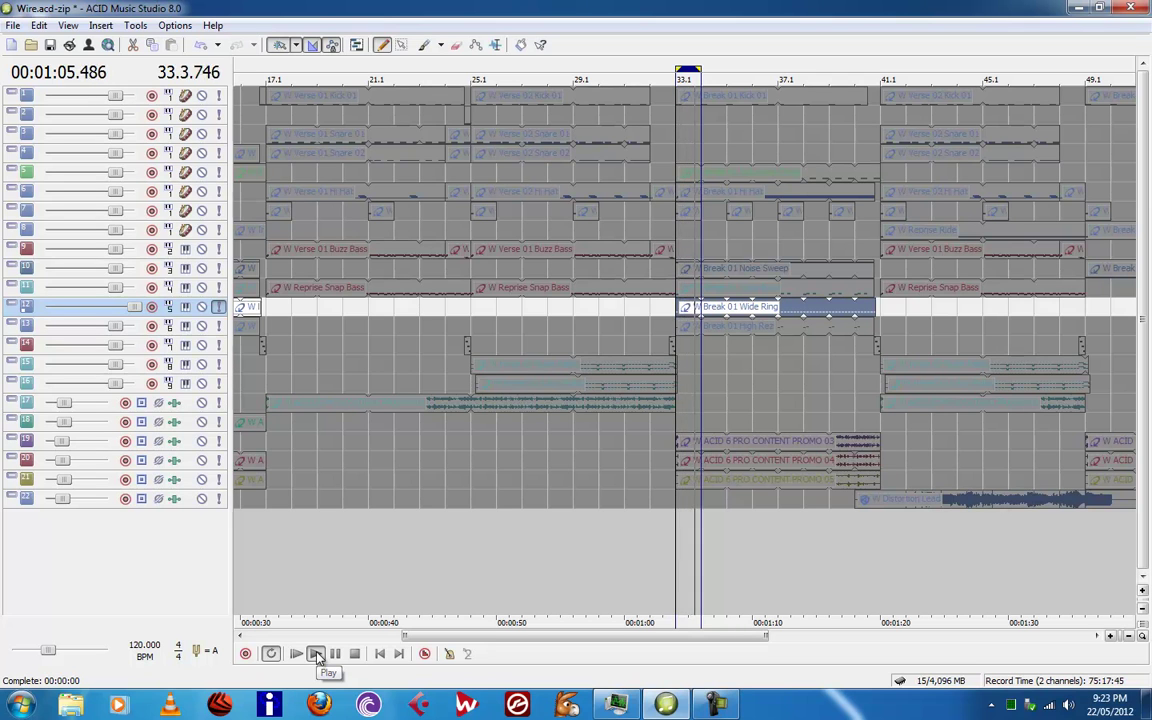
left_click(354, 654)
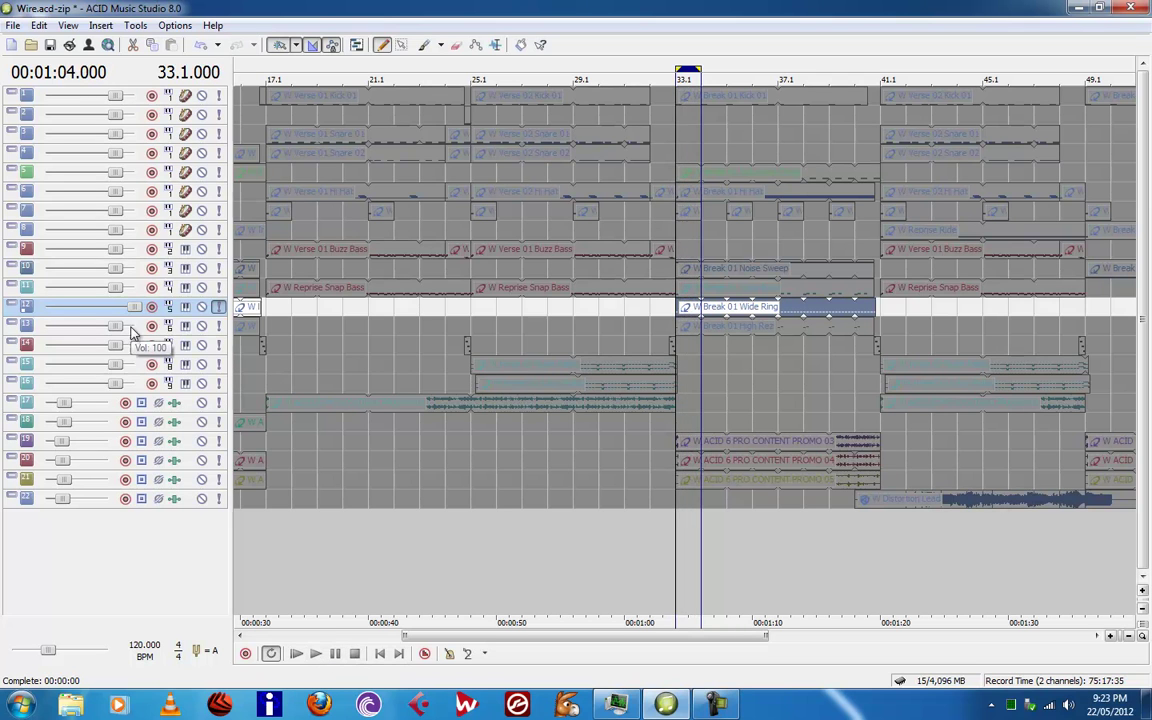
Maximize the Wide Ring track height and insert a Pitch Bend envelope on it
left_click(12, 306)
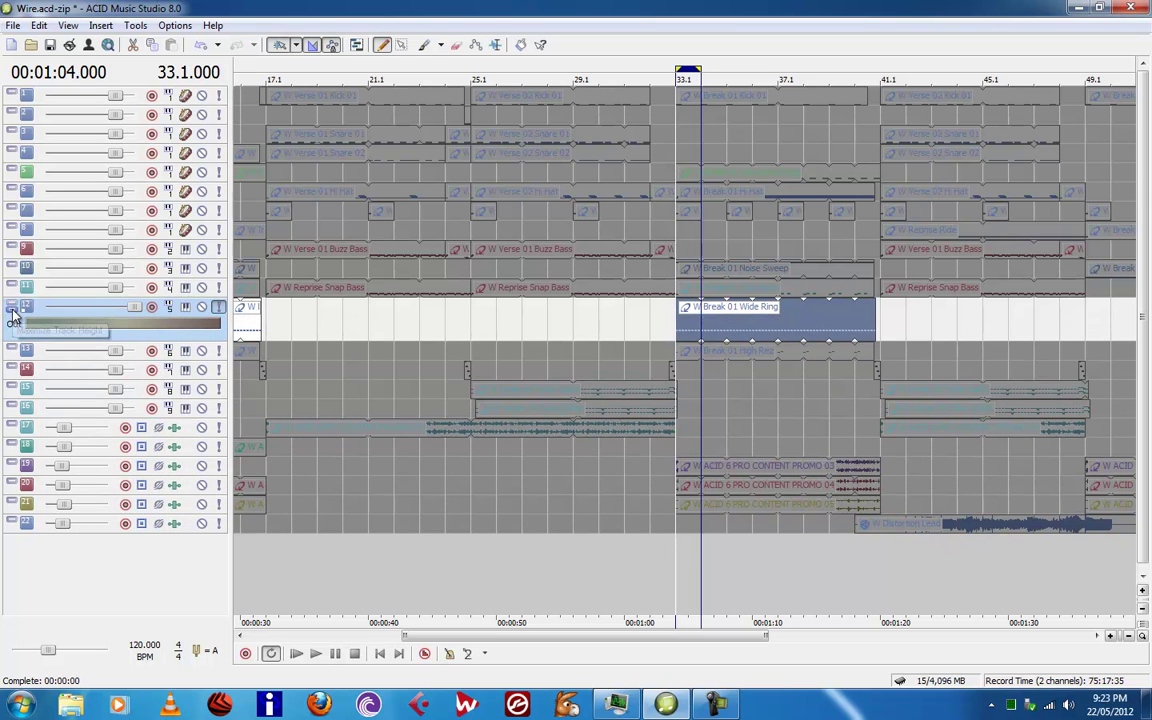
left_click(12, 312)
right_click(140, 279)
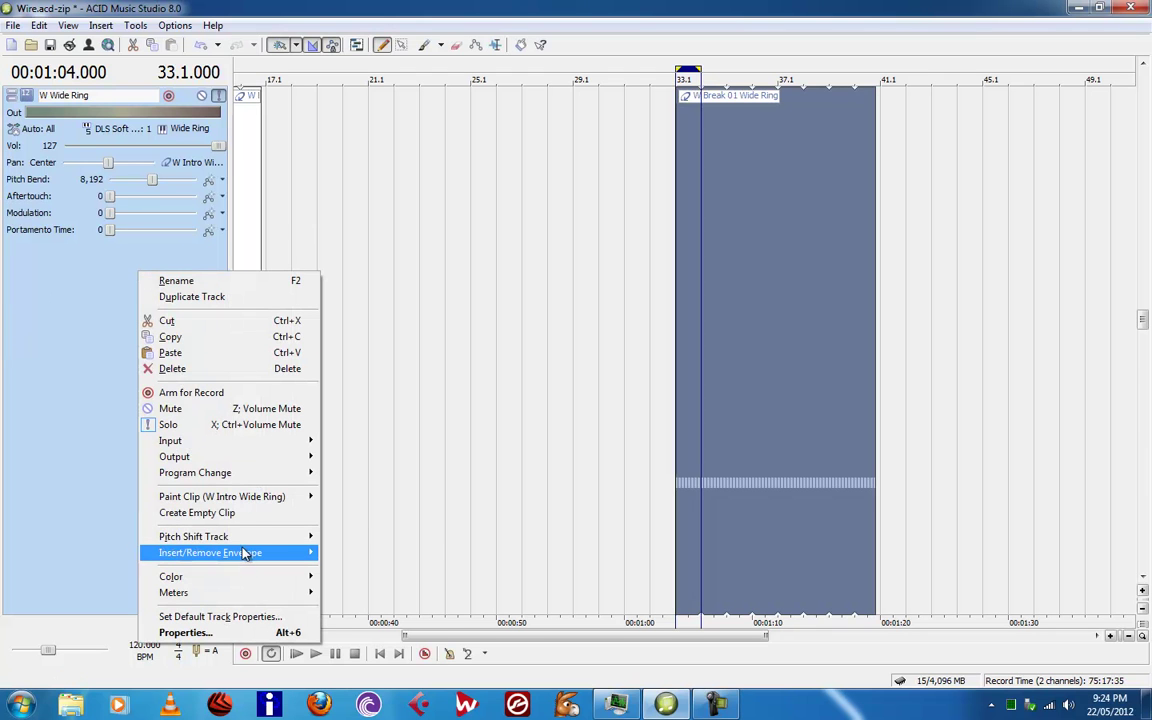
mouse_move(252, 555)
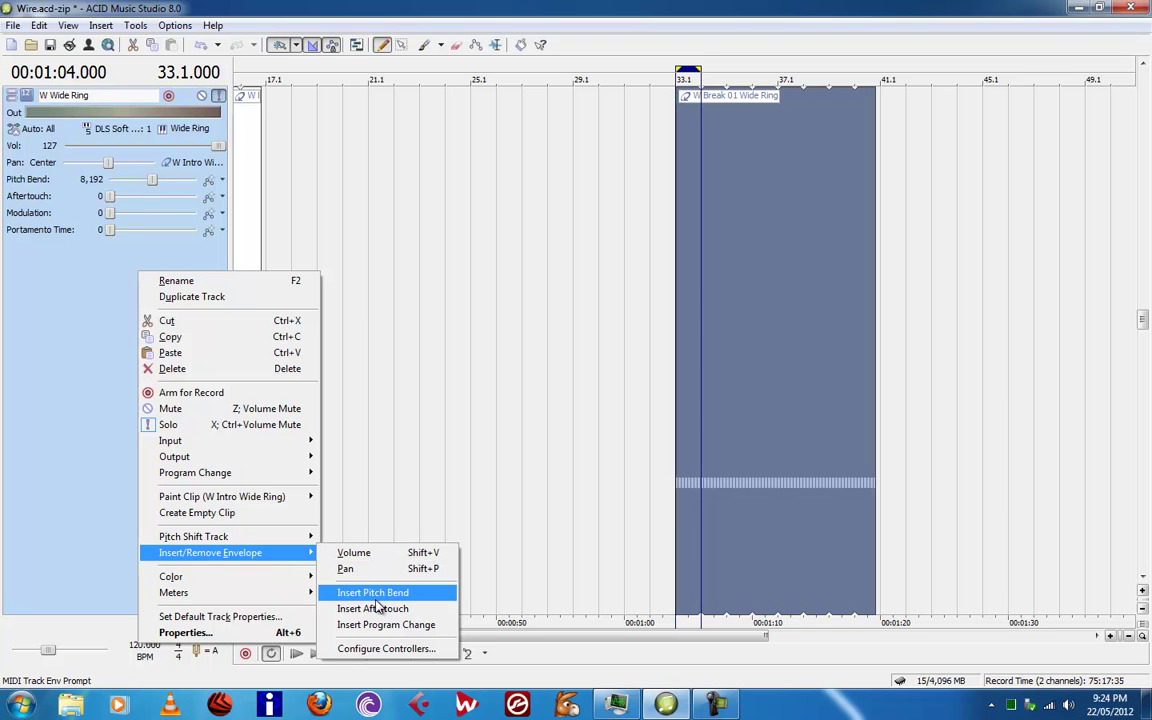
left_click(372, 593)
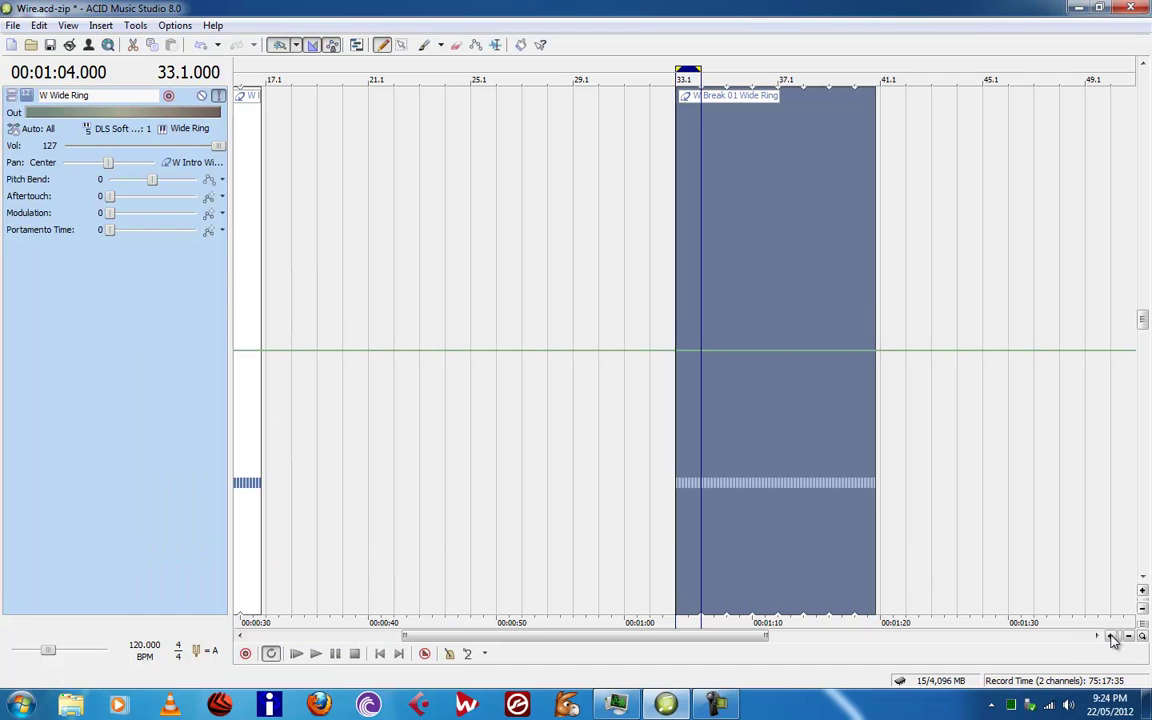
Zoom and scroll the timeline so bar 33.1 to 34.1 fills the view
left_click(1112, 637)
left_click(1112, 637)
left_click(1112, 637)
left_click(1112, 637)
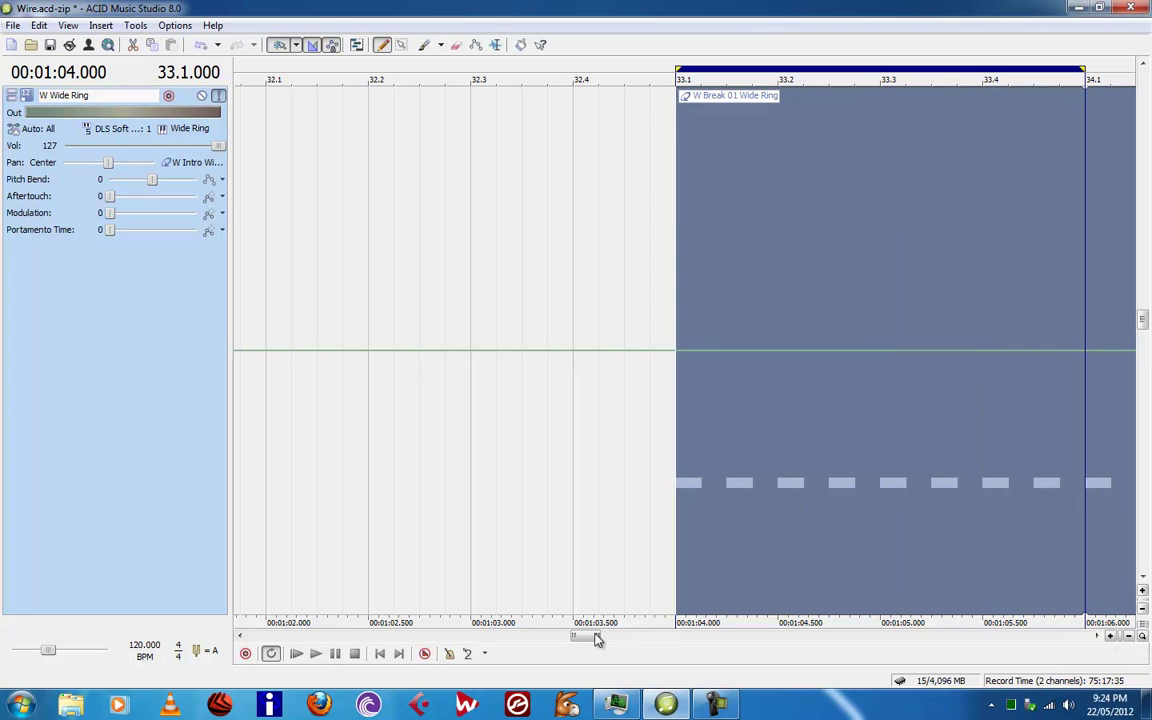
left_click_drag(596, 640, 604, 636)
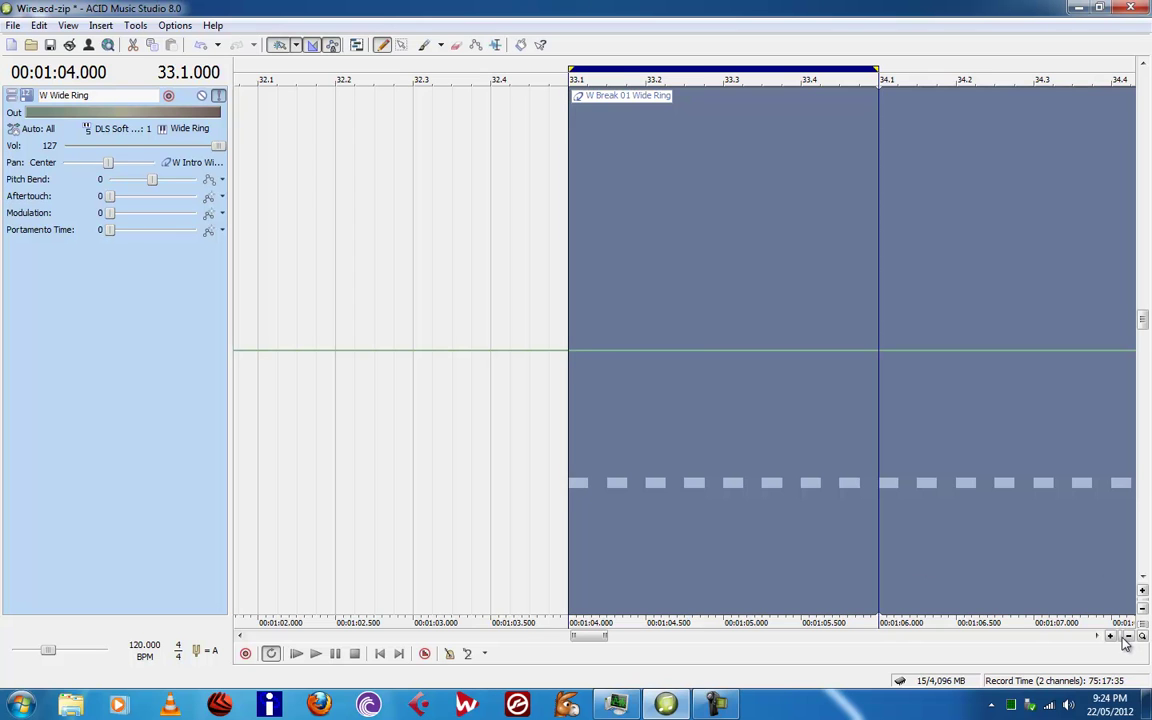
left_click(1122, 637)
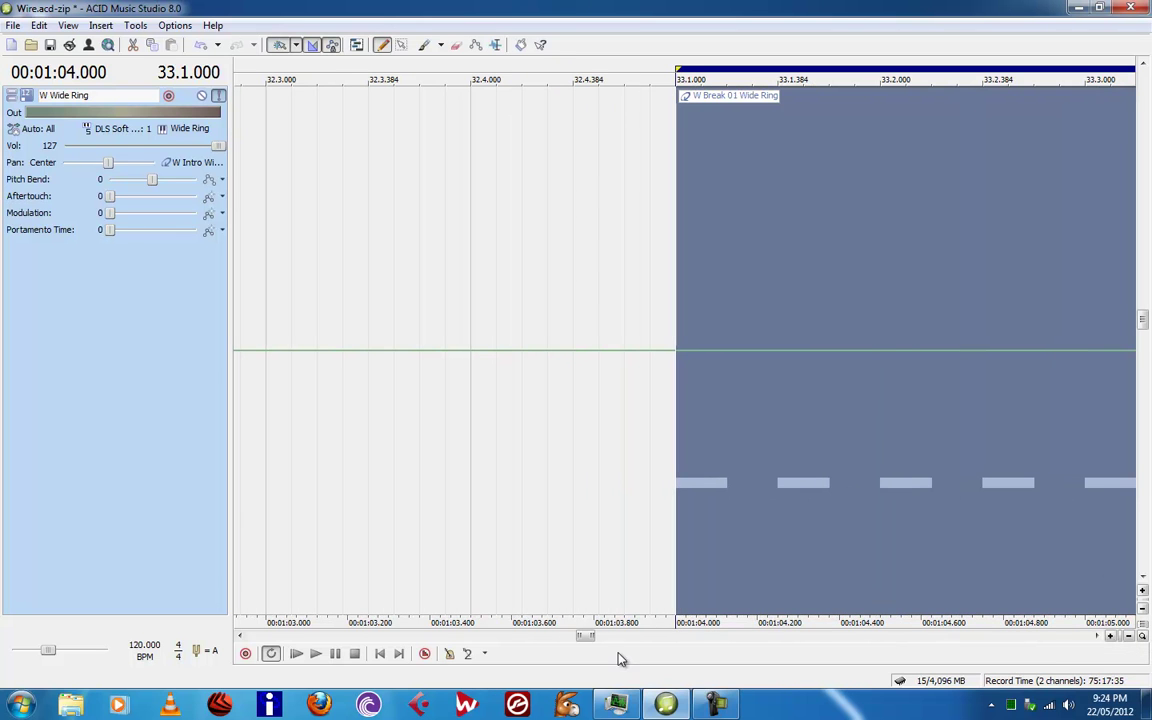
left_click_drag(586, 643, 591, 640)
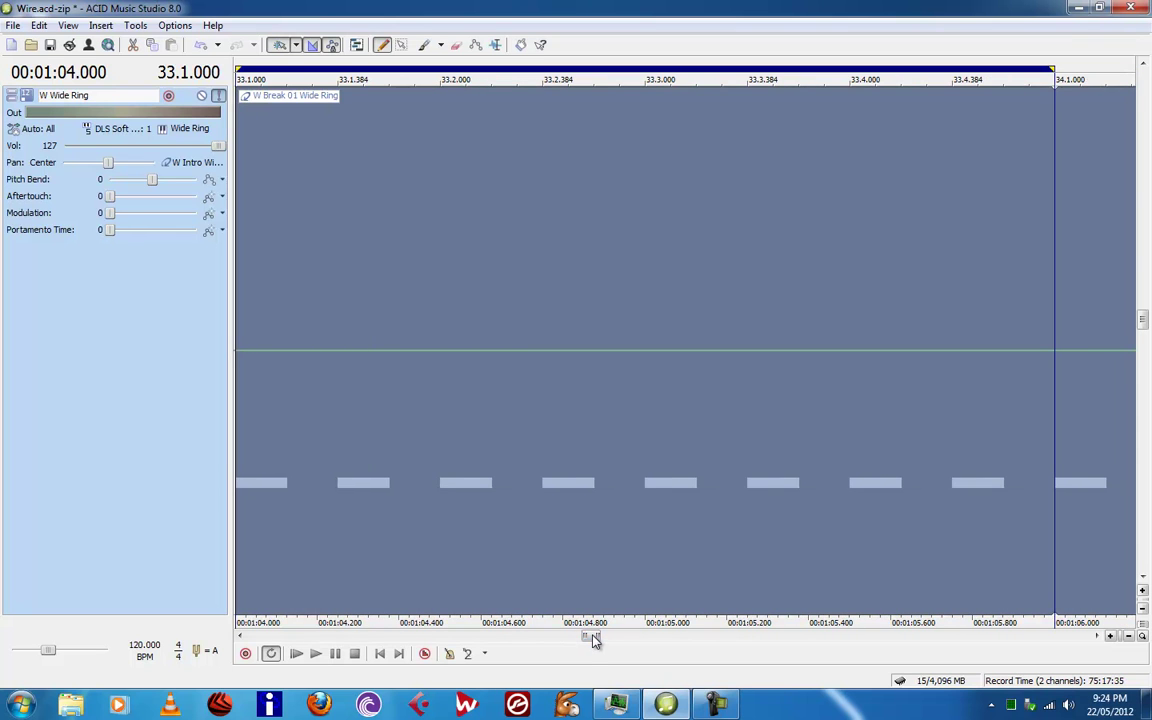
Place fifteen points at 0 along the pitch bend line from 33.1 to near 34.1
double_click(287, 352)
double_click(326, 352)
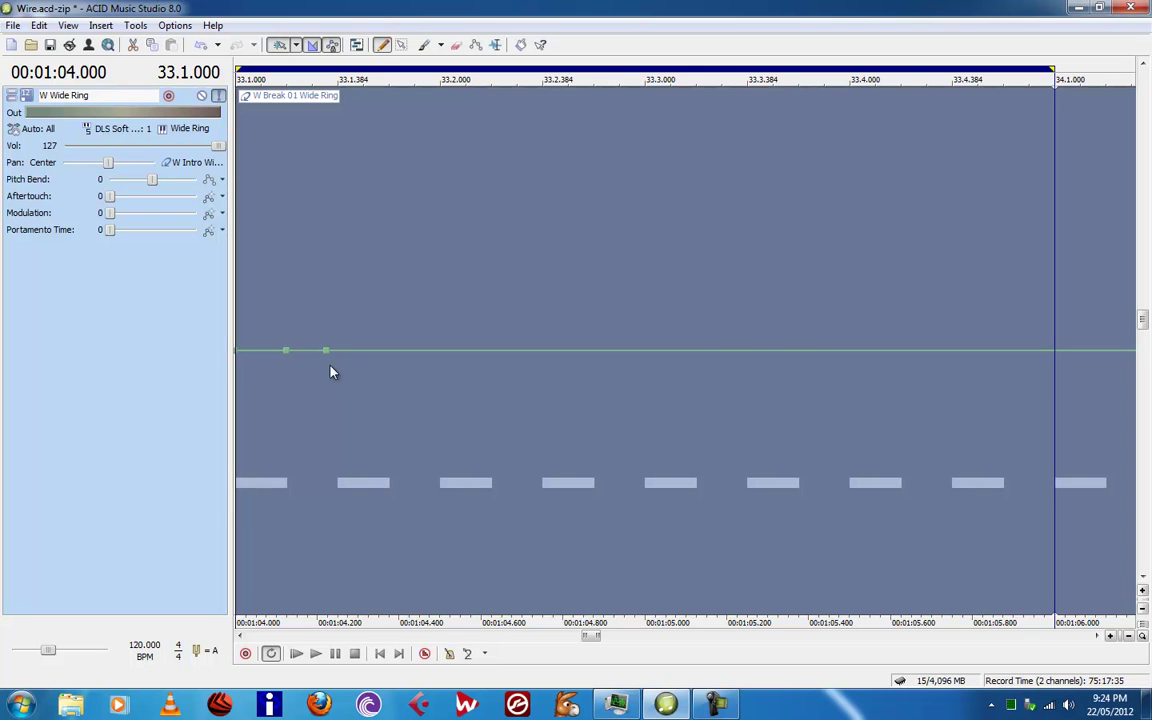
double_click(395, 352)
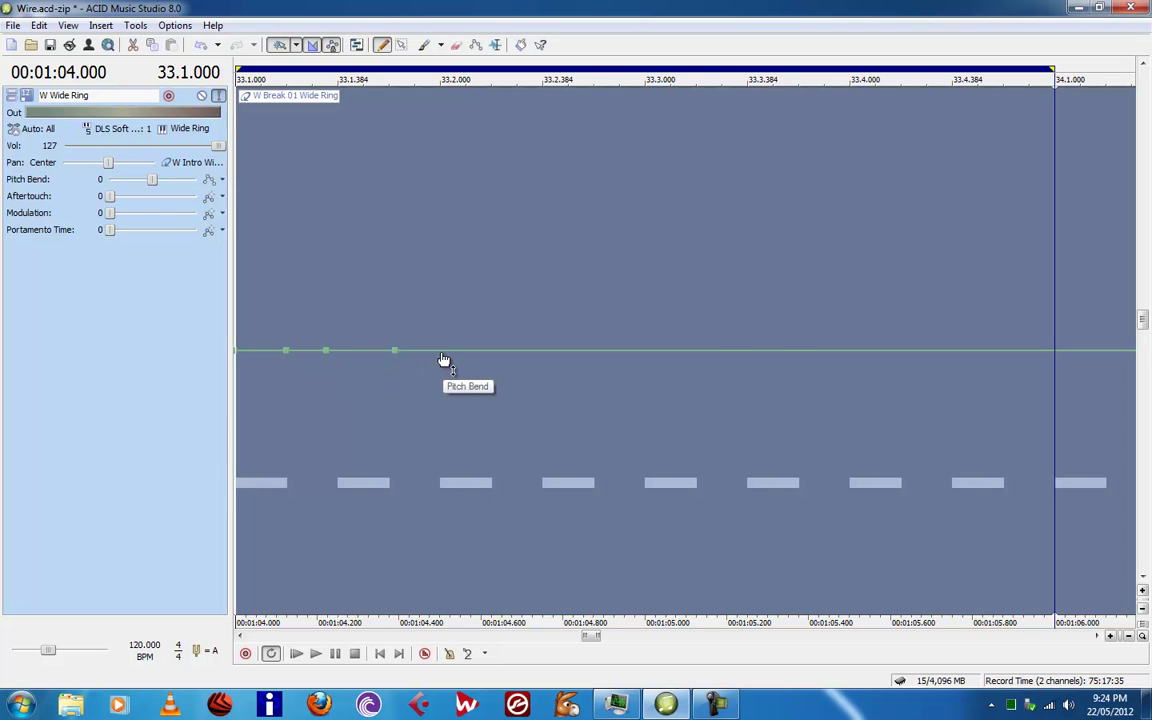
double_click(435, 352)
double_click(494, 352)
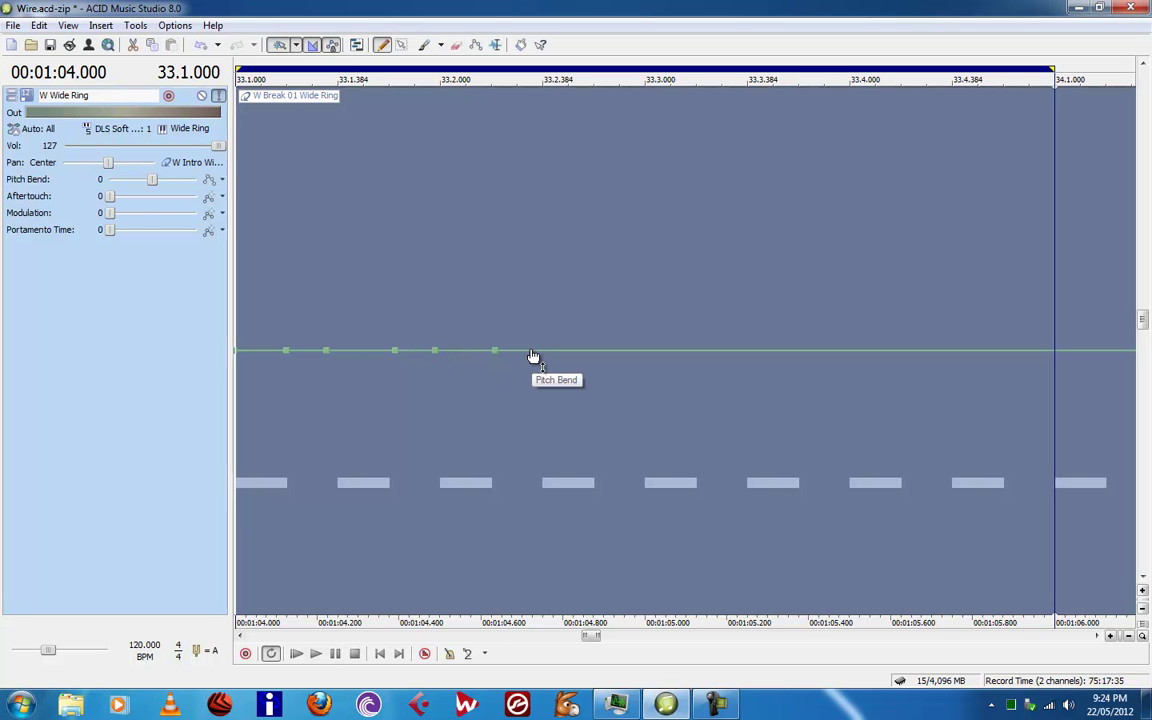
double_click(530, 352)
double_click(590, 352)
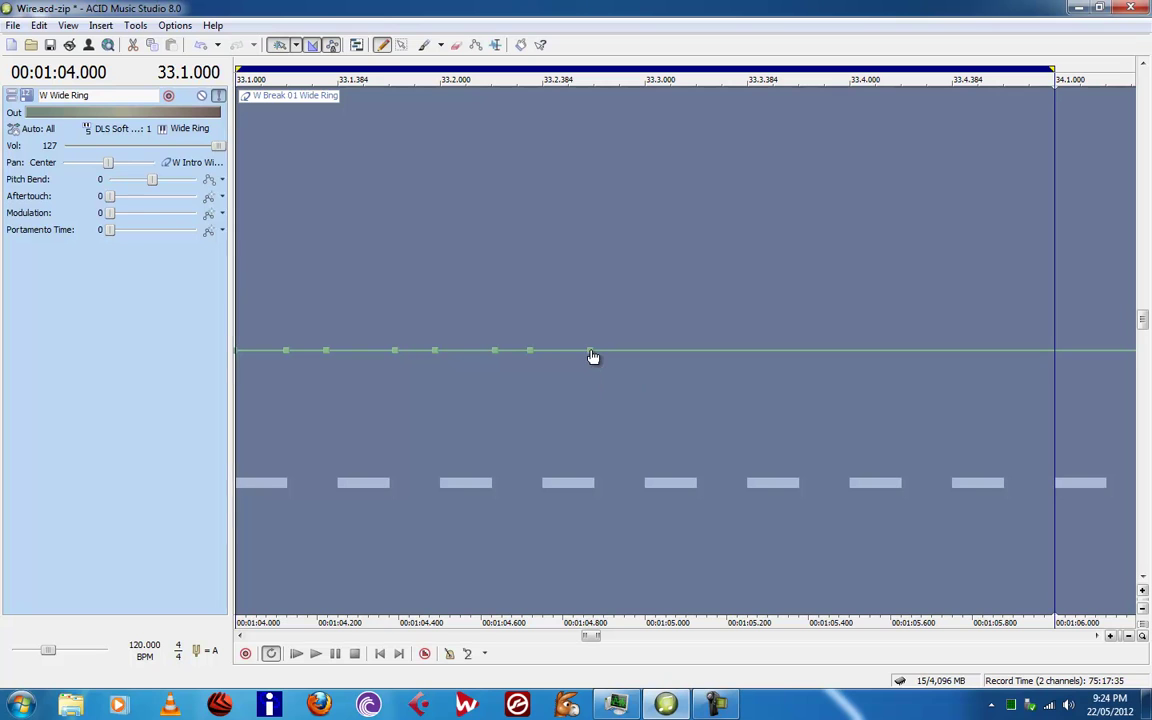
double_click(635, 352)
double_click(697, 352)
double_click(741, 352)
double_click(796, 352)
double_click(841, 352)
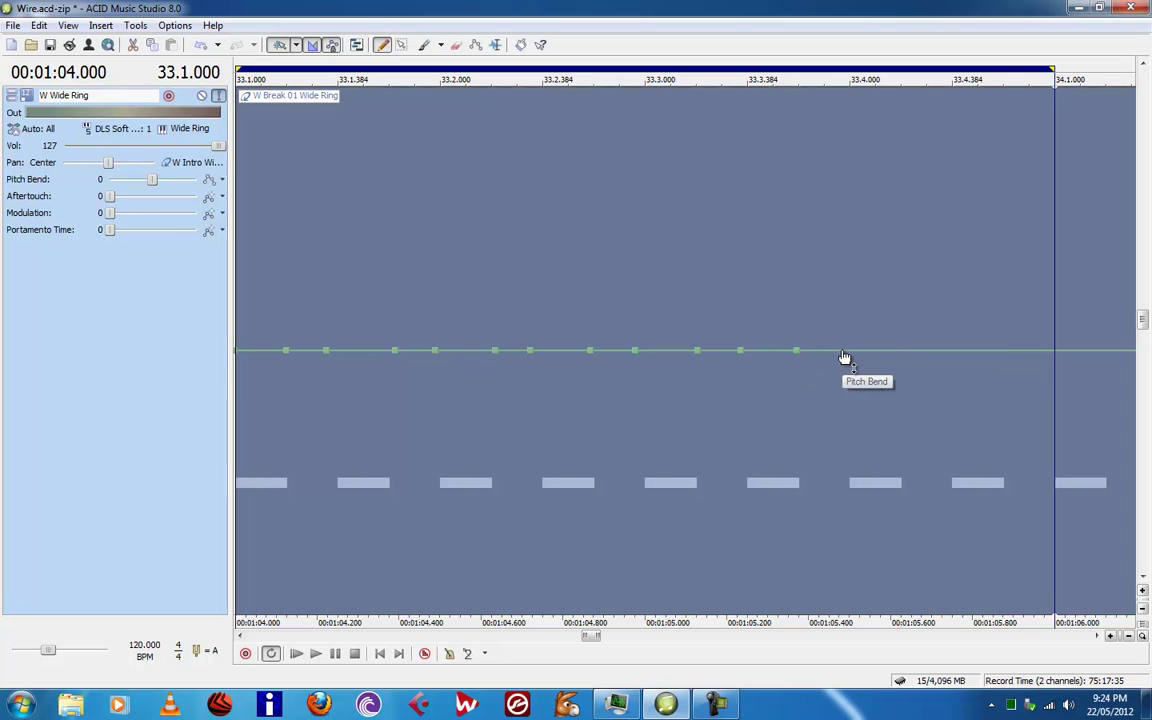
double_click(897, 352)
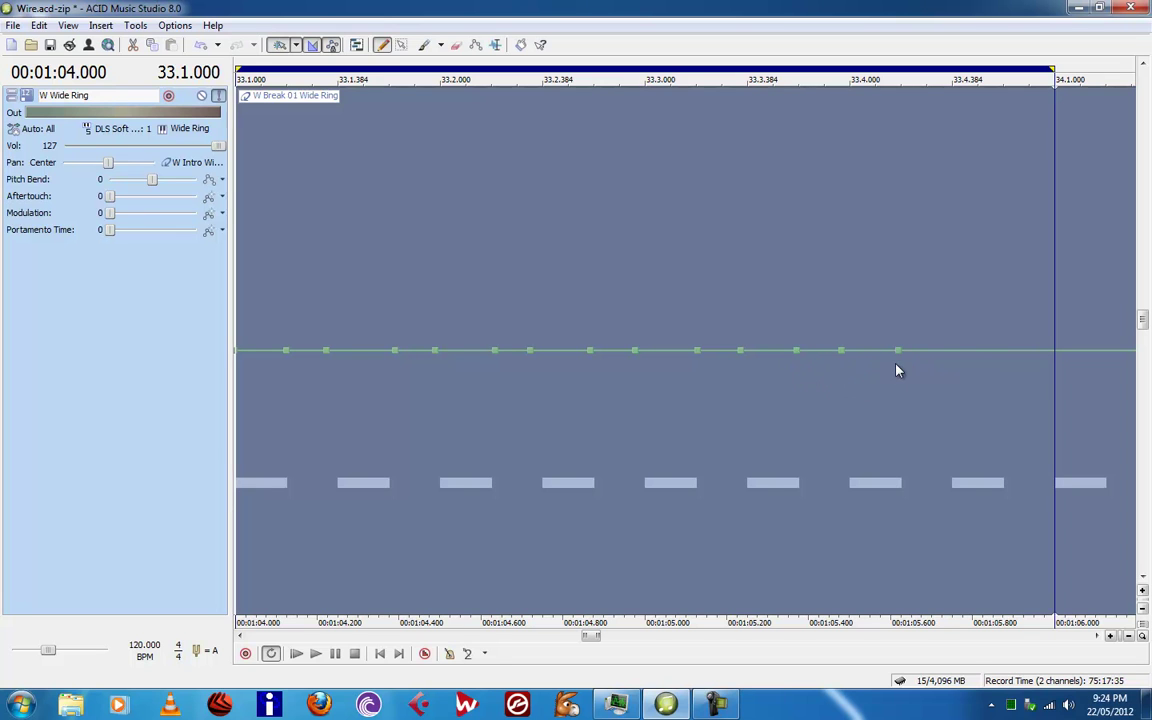
double_click(945, 352)
double_click(996, 352)
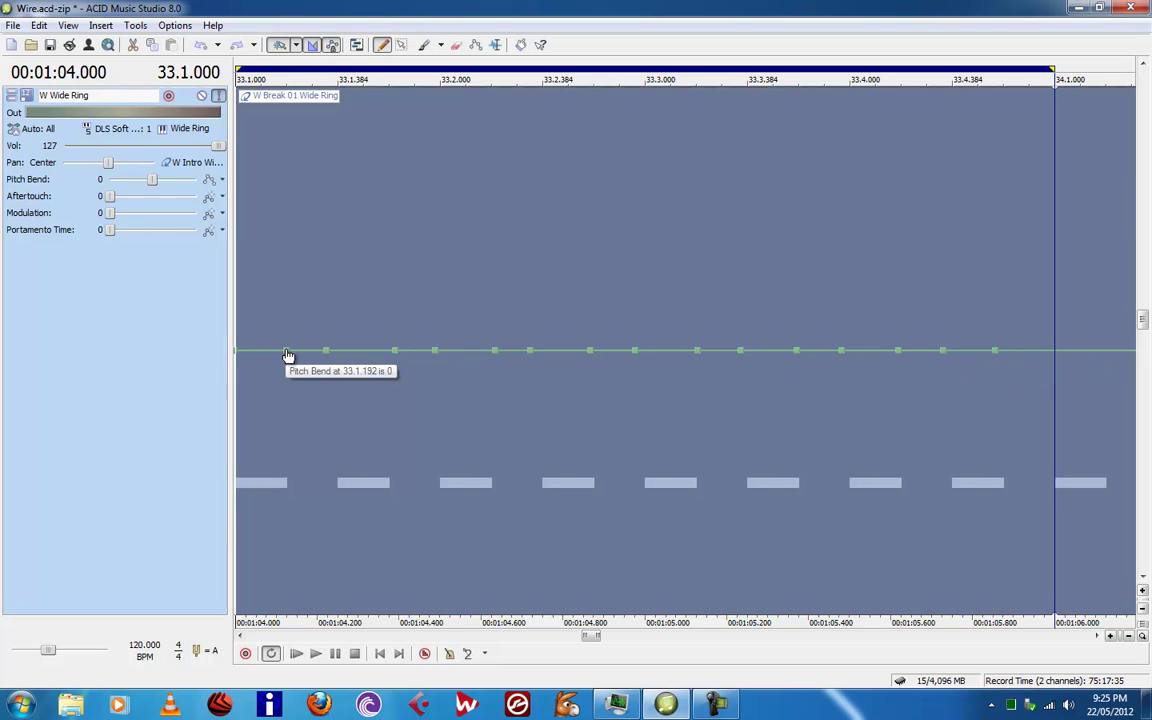
Zigzag the first half: trough near 33.1.2, peak at 33.1.5, trough 33.2.1, peak 8191 at 33.2.6
left_click_drag(288, 357, 288, 613)
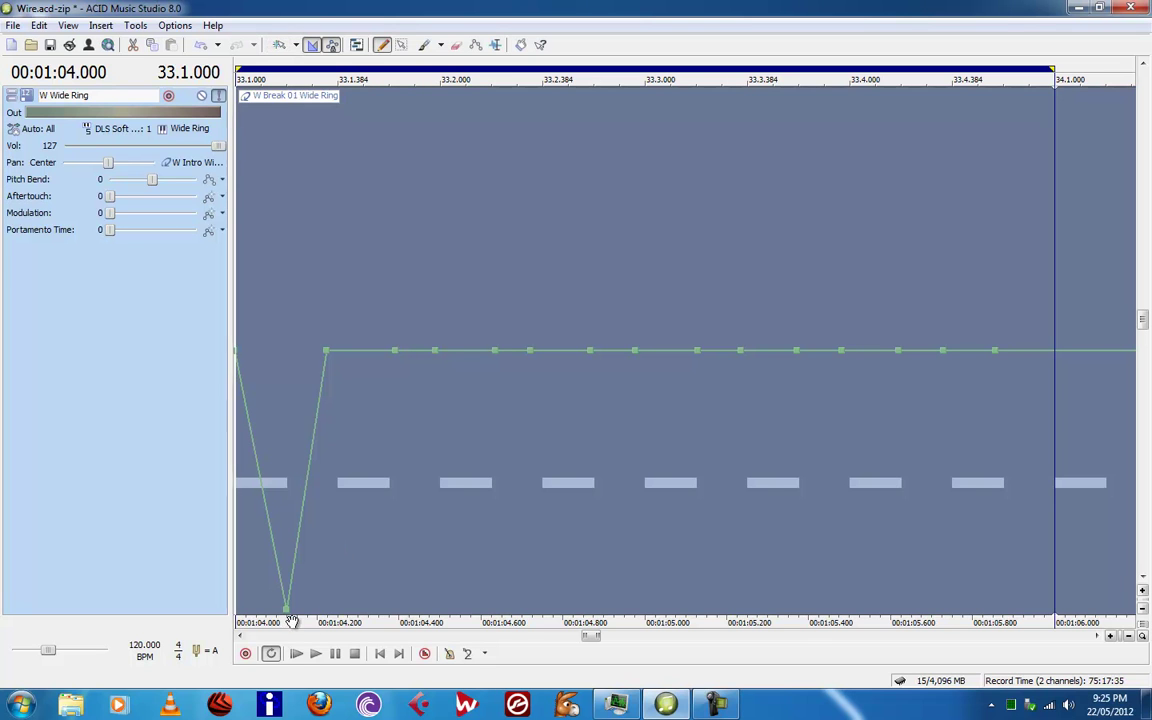
mouse_move(288, 612)
left_mouse_down()
mouse_move(321, 607)
mouse_move(265, 612)
mouse_move(276, 612)
left_mouse_up()
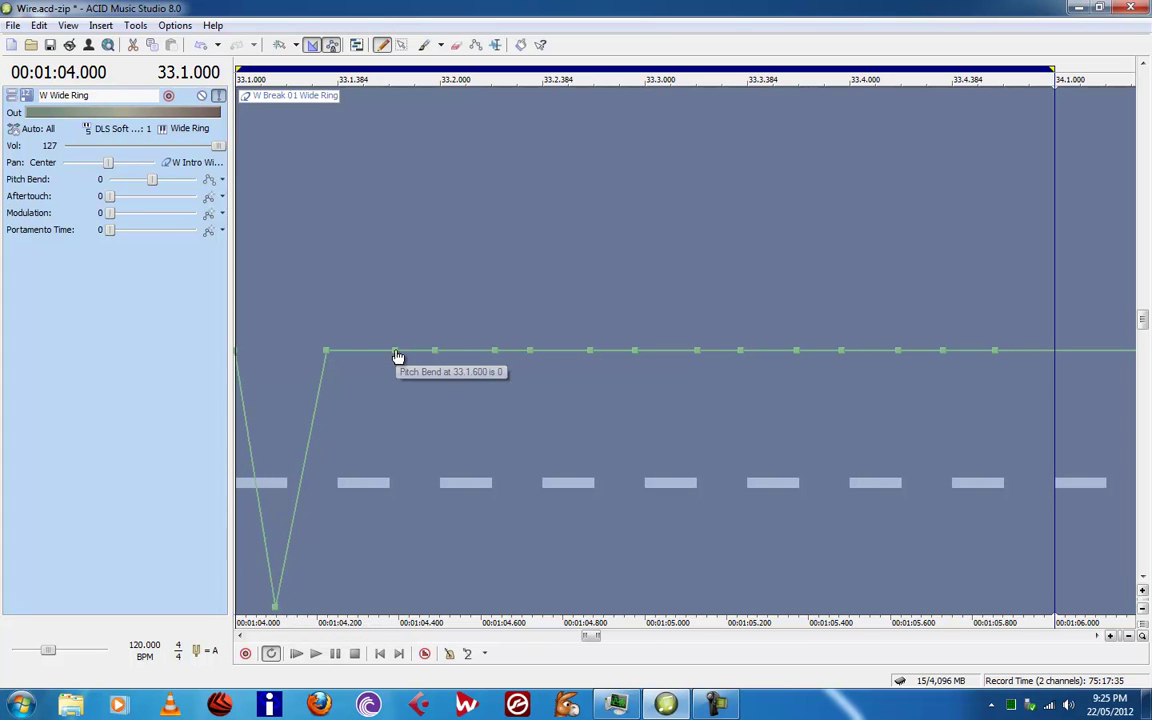
left_click_drag(396, 352, 401, 134)
left_click_drag(496, 356, 489, 601)
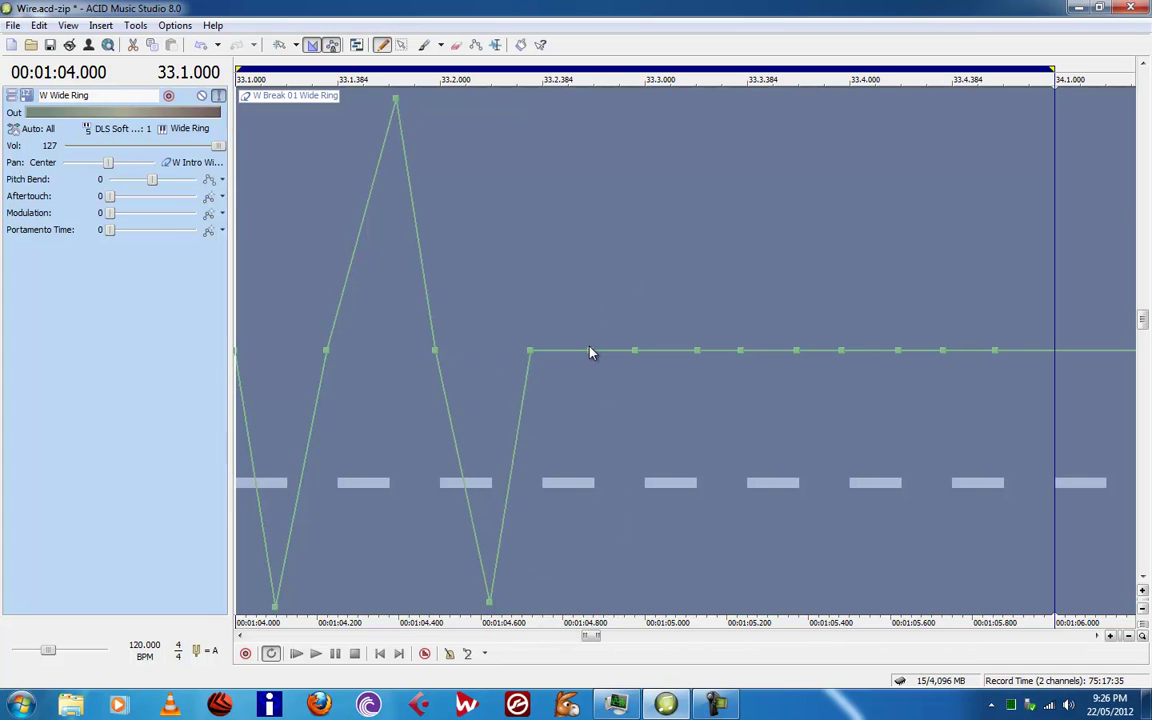
left_click_drag(593, 355, 612, 92)
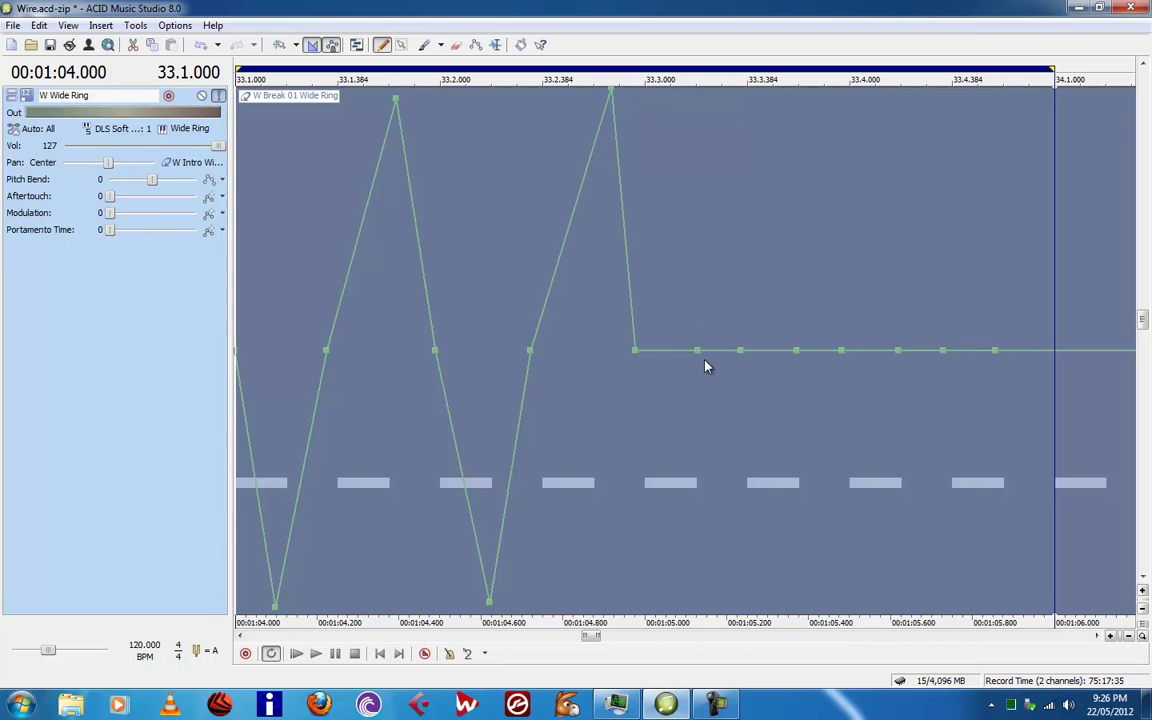
Continue the zigzag: troughs at 33.3.1 and 33.4.1, peaks at 33.3.5 and 33.4.6
left_click_drag(697, 350, 691, 605)
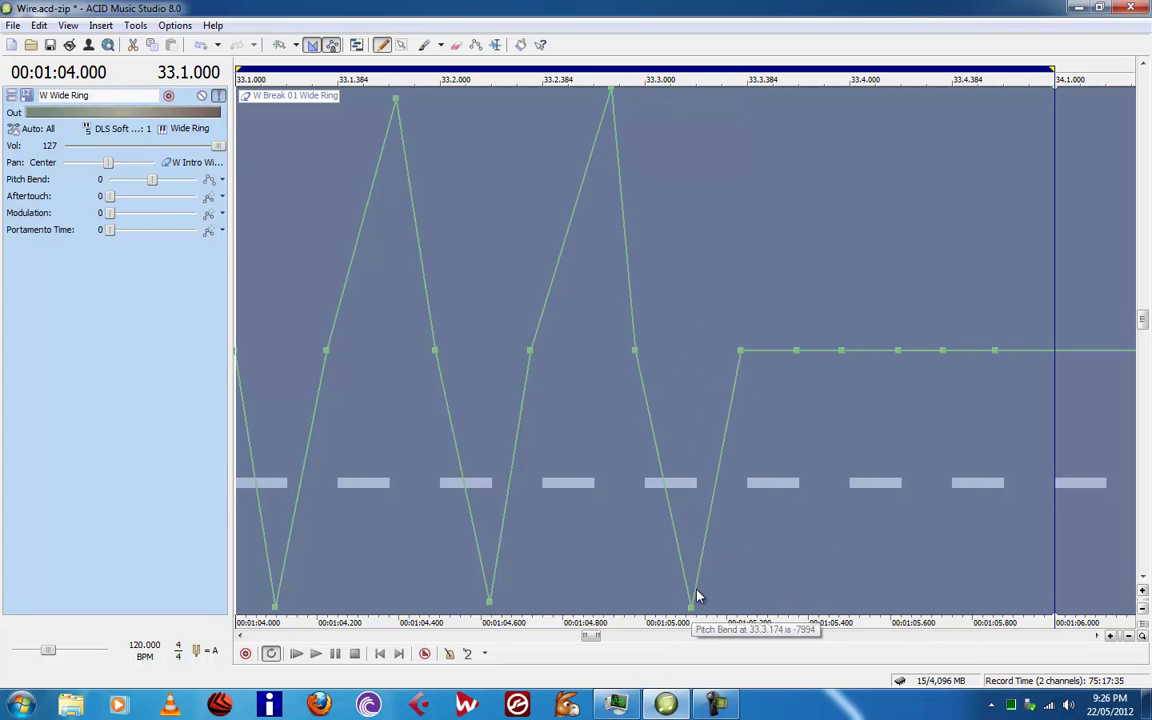
left_click_drag(796, 350, 793, 92)
left_click_drag(898, 352, 889, 605)
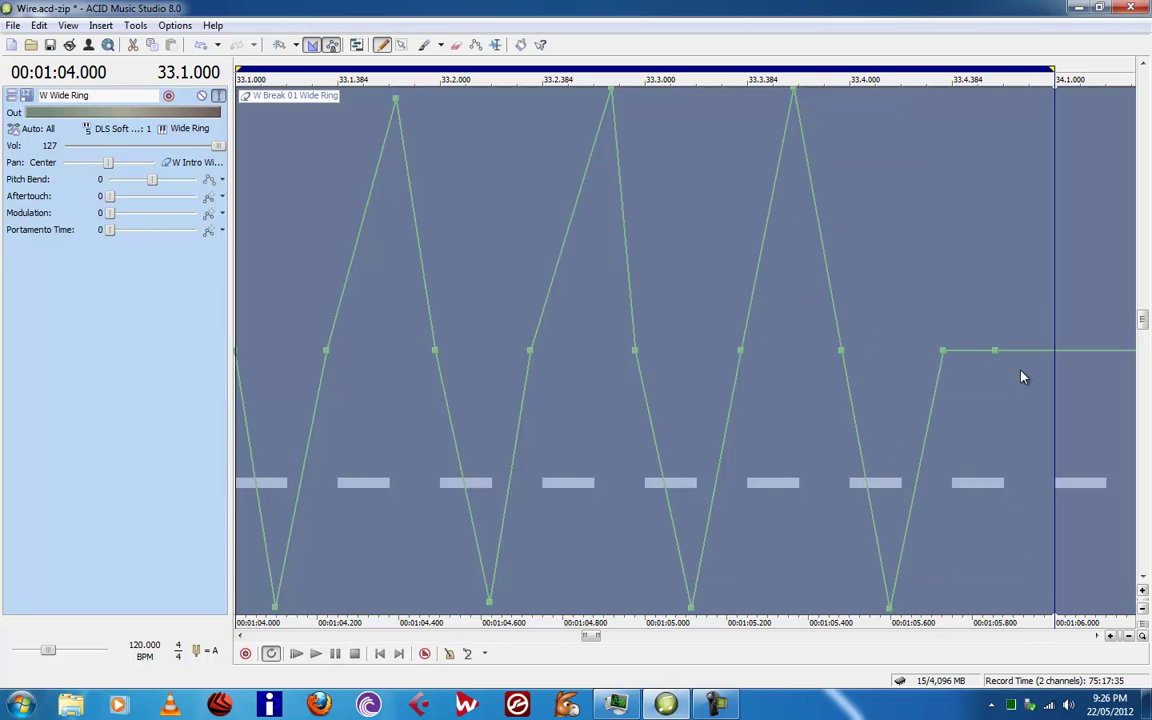
mouse_move(998, 355)
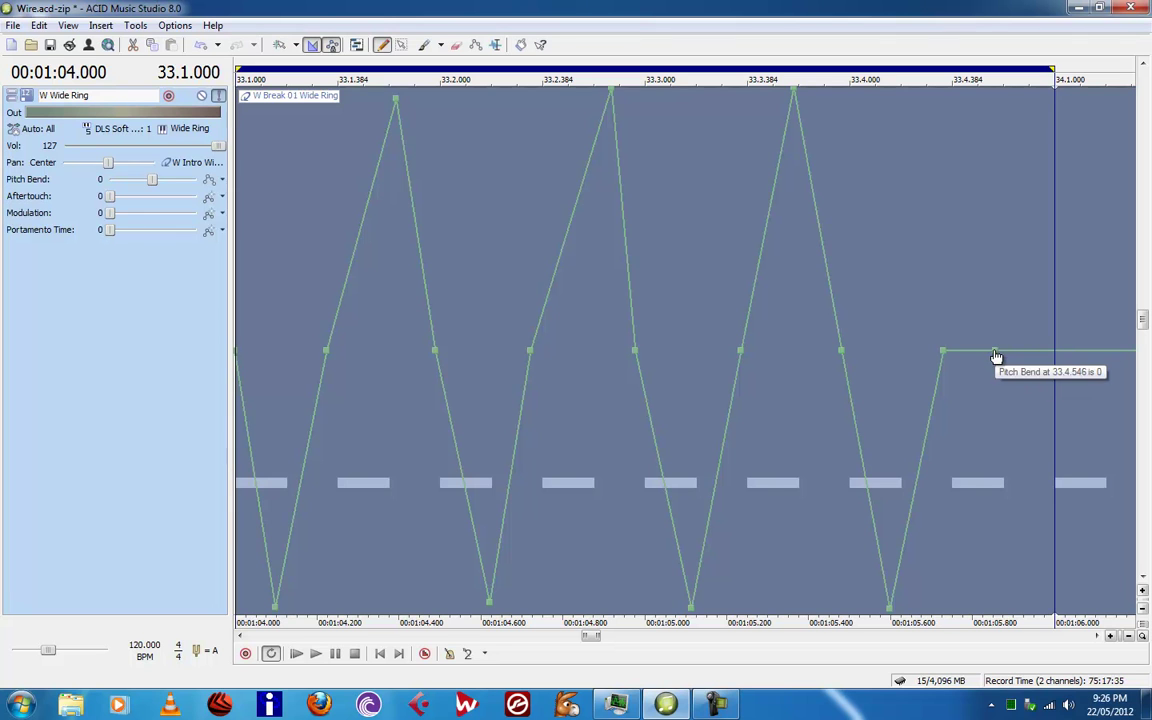
left_click_drag(995, 353, 993, 273)
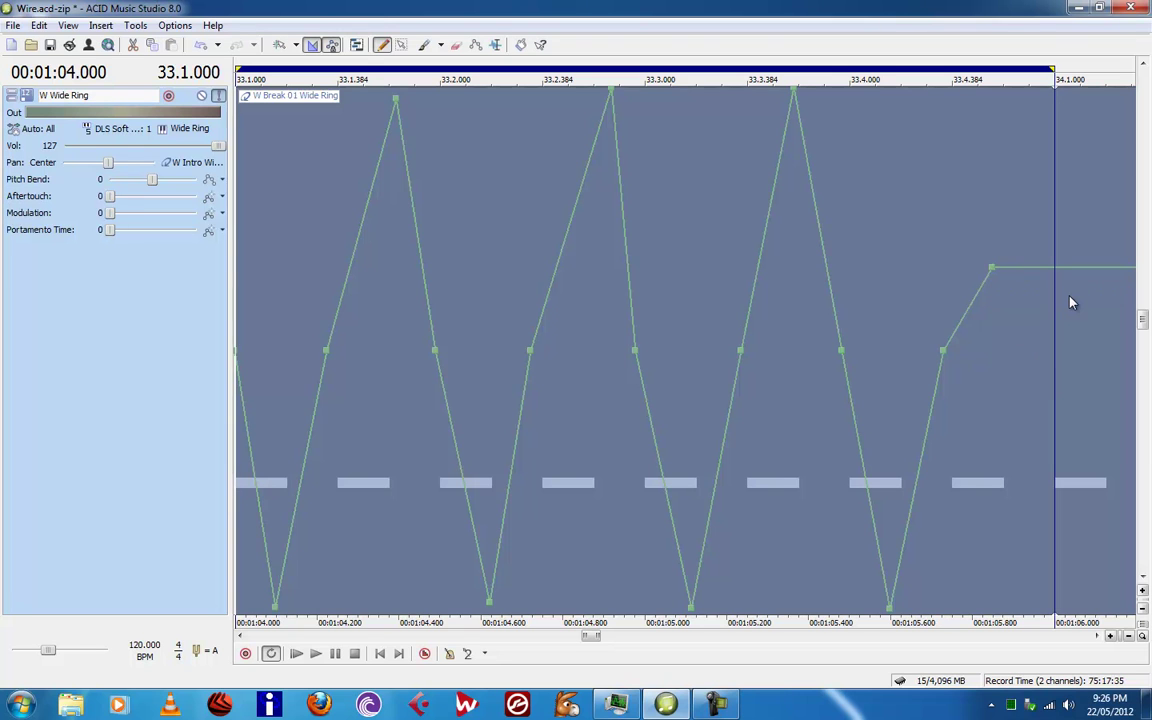
key("ctrl+z")
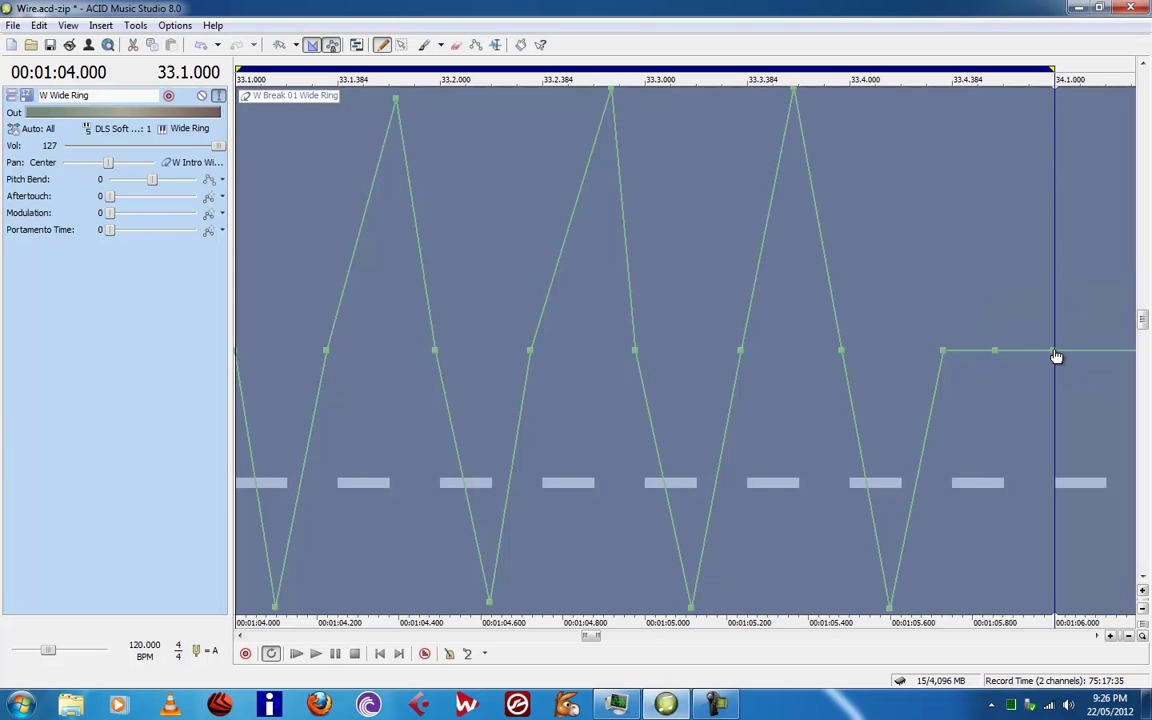
left_click_drag(994, 351, 1012, 98)
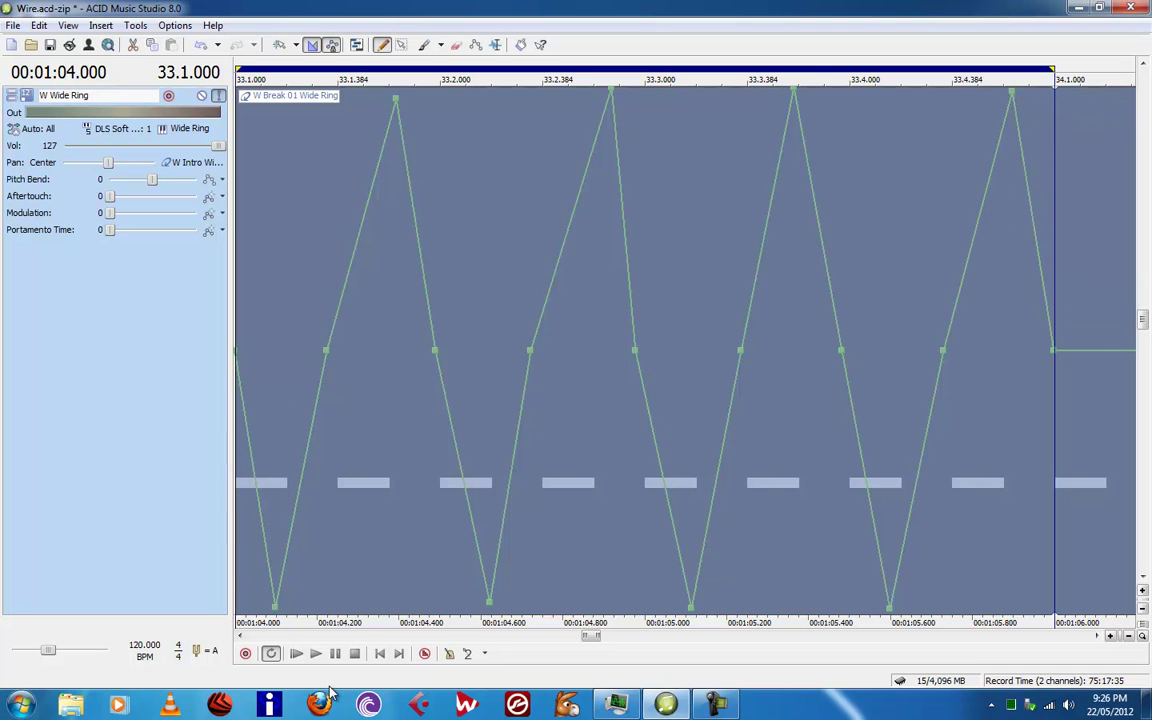
Audition the zigzag pitch bend, then undo the final peak so the bar ends at 0
left_click(316, 655)
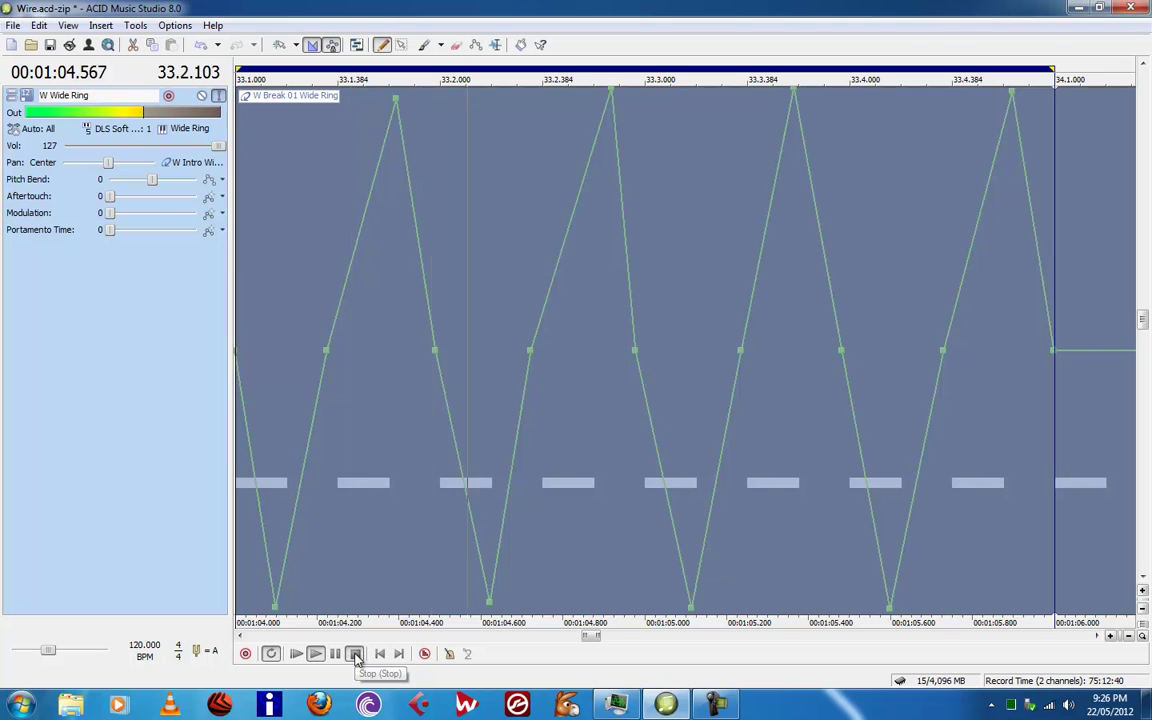
left_click(355, 655)
key("ctrl+z")
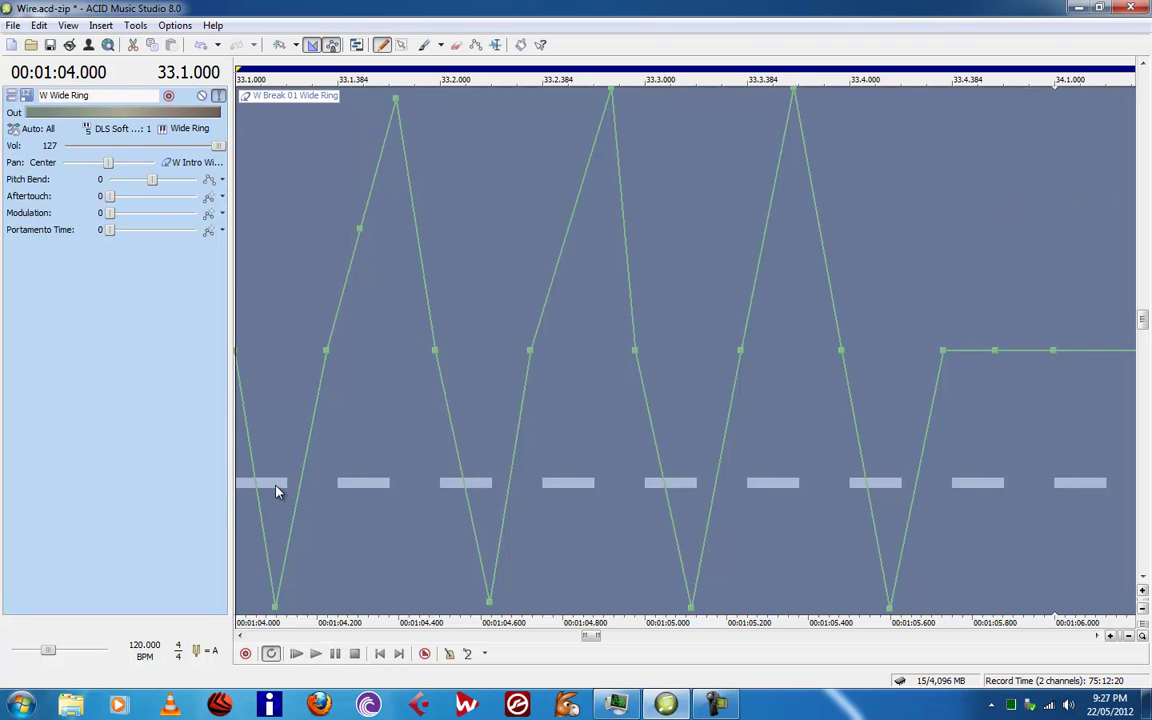